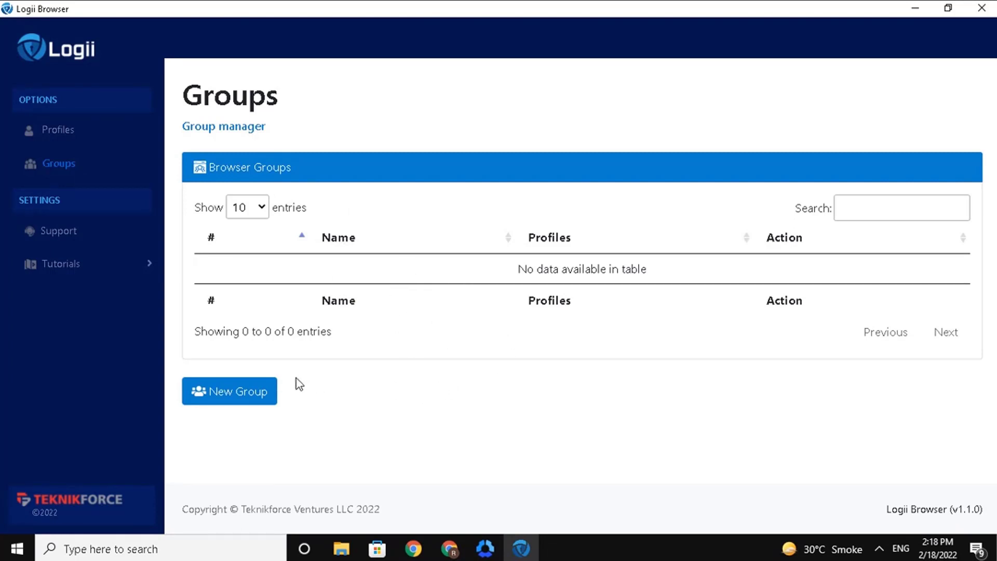
Create a browser group named 'Digital marketing'
click(248, 403)
click(239, 400)
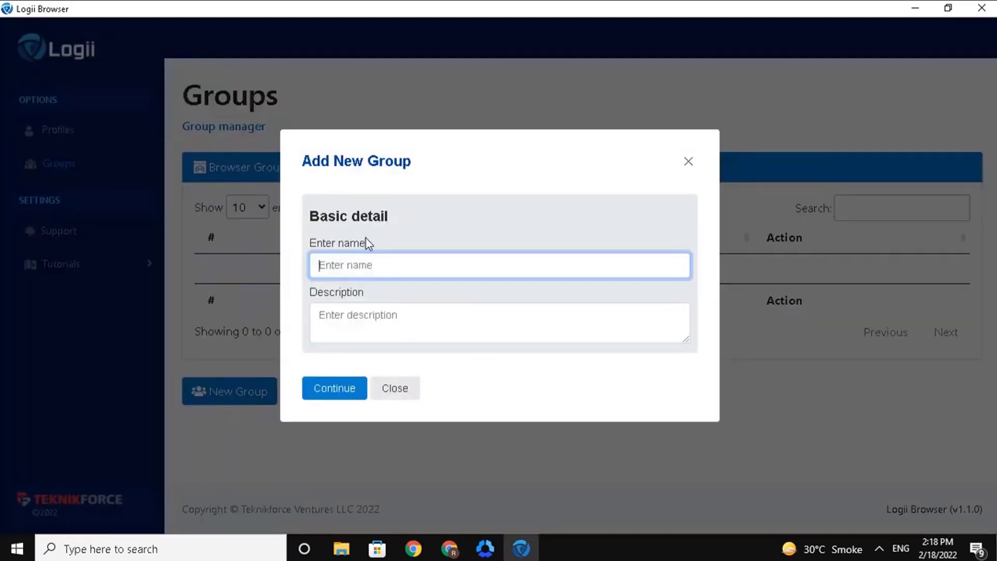
text(Digital marketing)
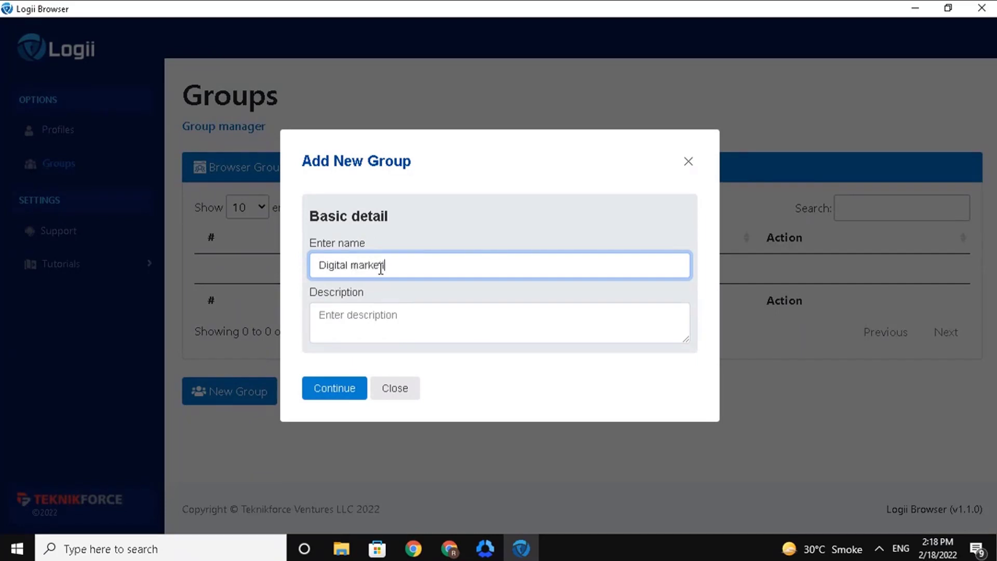
click(390, 330)
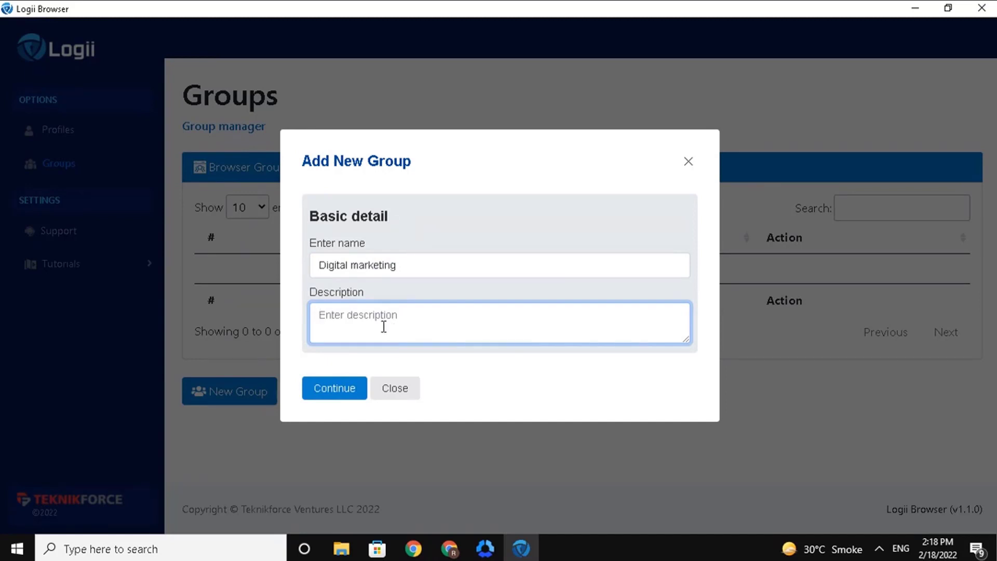
click(338, 388)
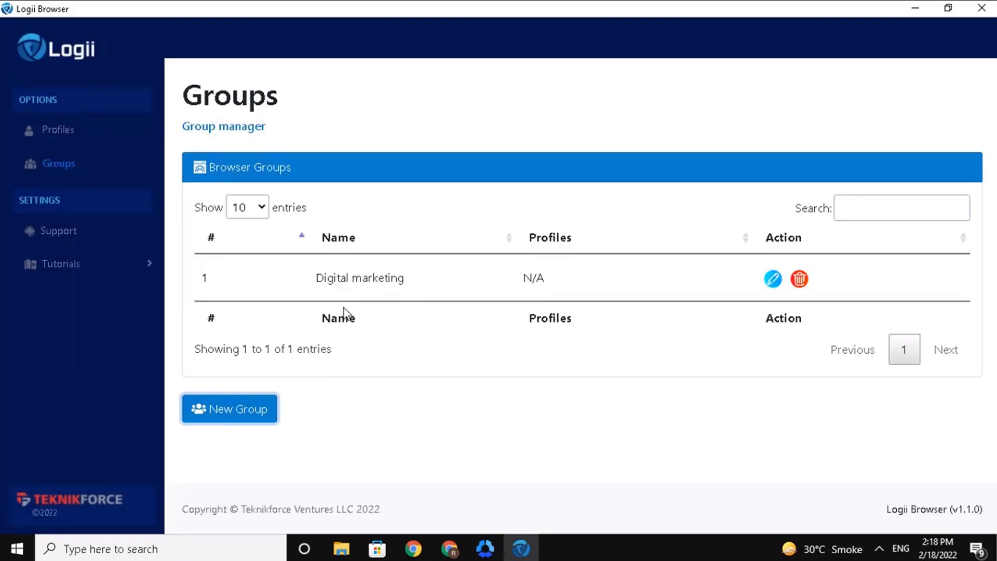
Create a second browser group named 'Business development team'
click(231, 418)
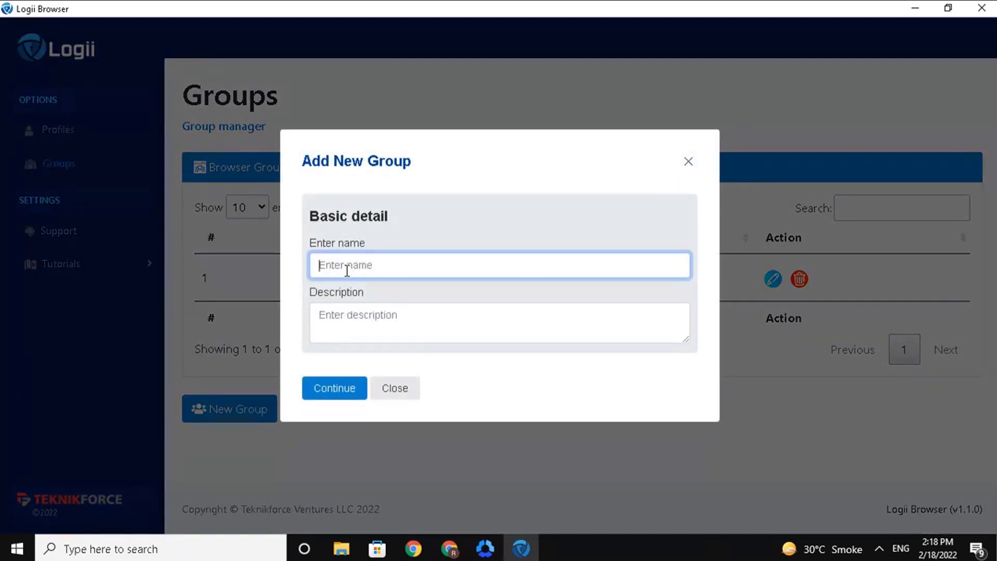
text(Business develop)
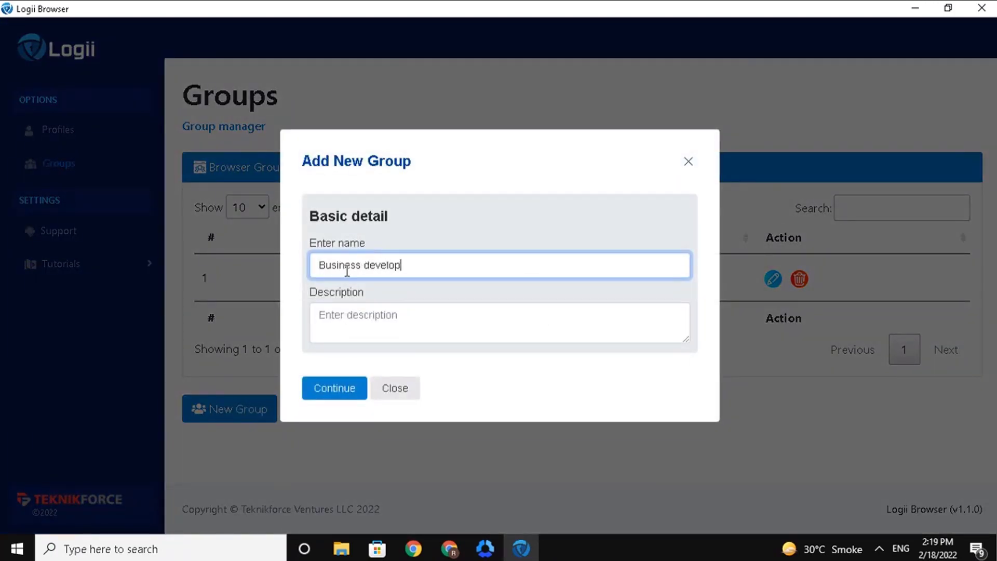
text(ment team)
click(332, 390)
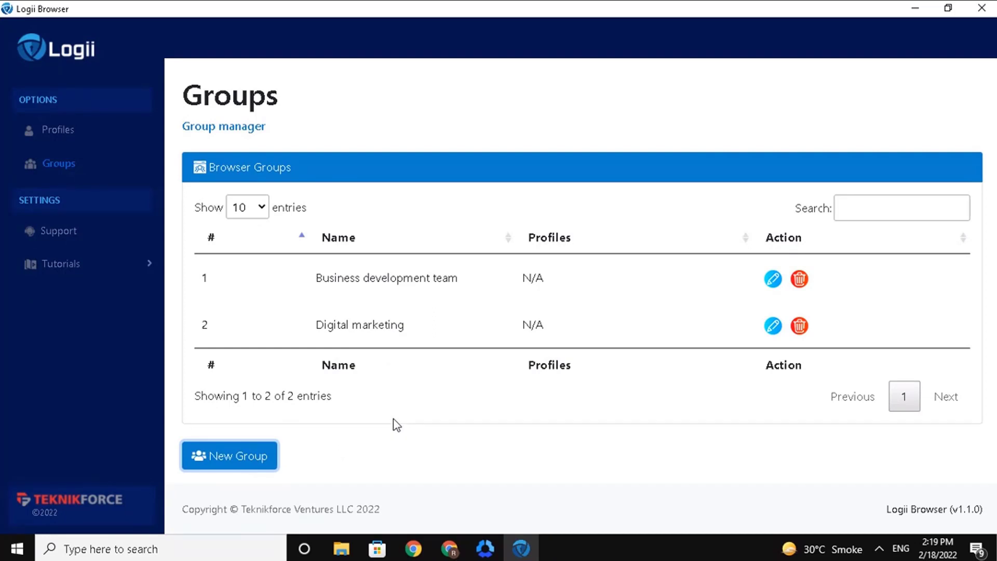
Go to the Browser Profiles list and scroll through the existing profiles
click(57, 135)
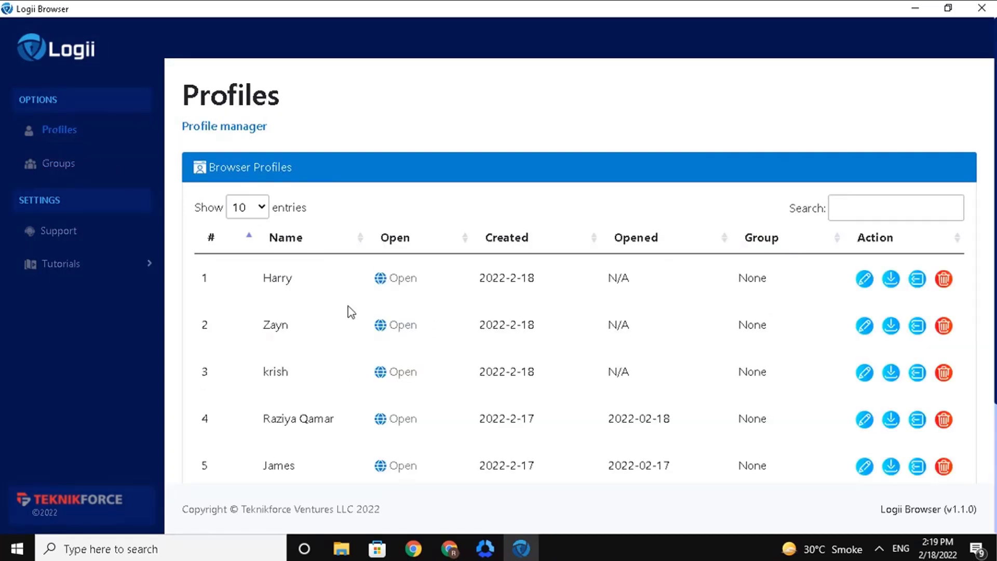
scroll(405, 263, down, 3)
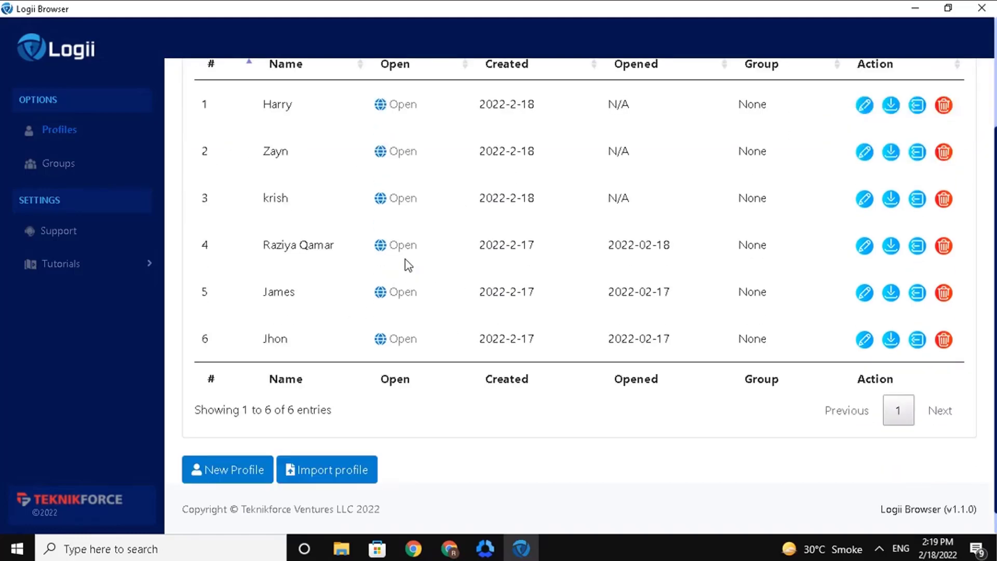
scroll(405, 317, up, 3)
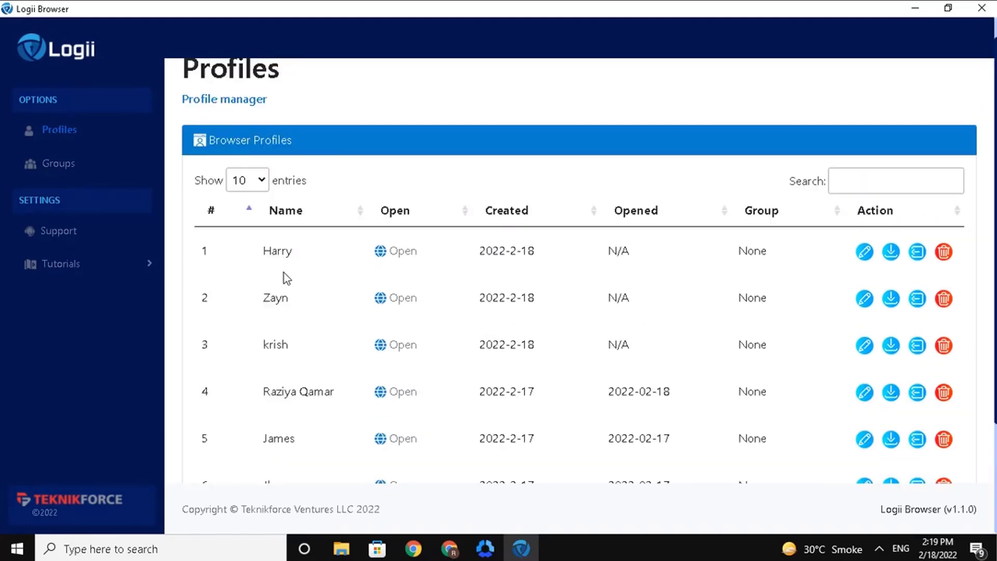
scroll(381, 267, down, 2)
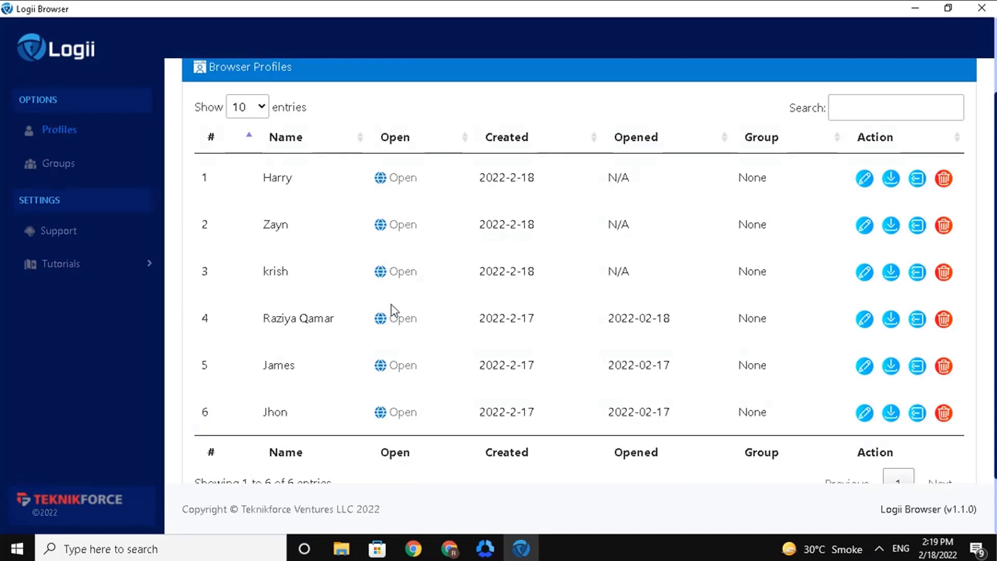
mouse_move(391, 304)
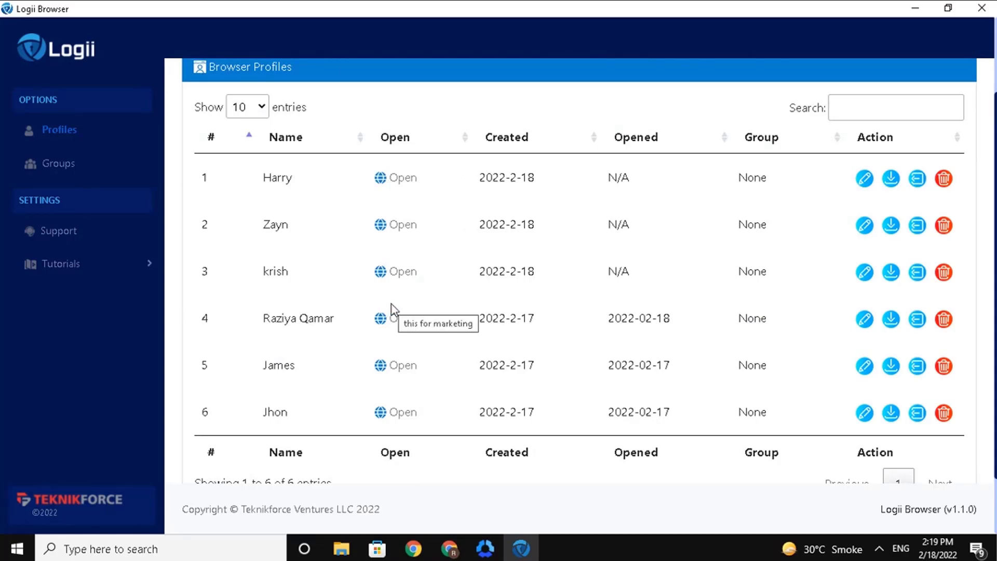
scroll(404, 306, down, 2)
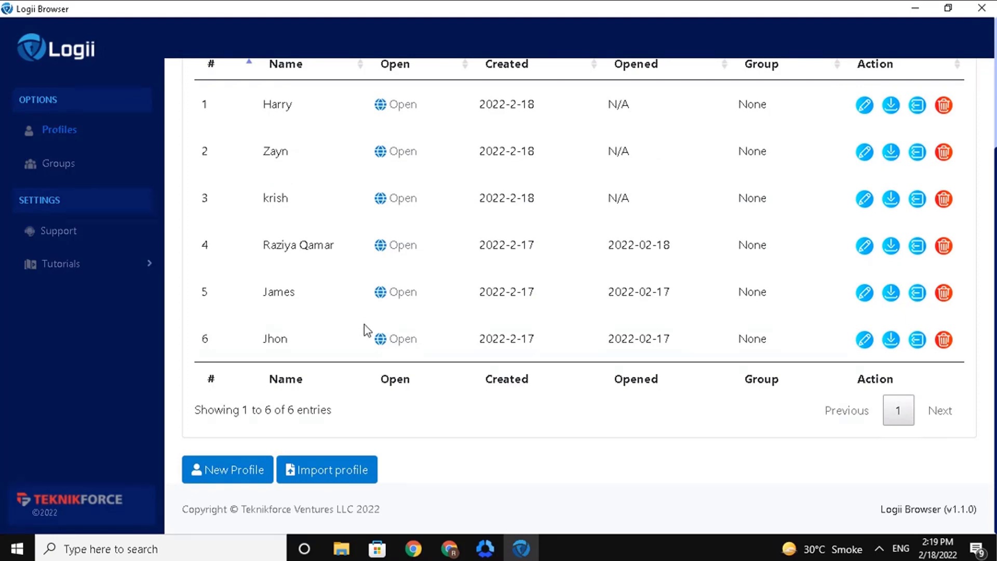
Add a new profile with the person's name, assigned to the Digital marketing group
click(240, 473)
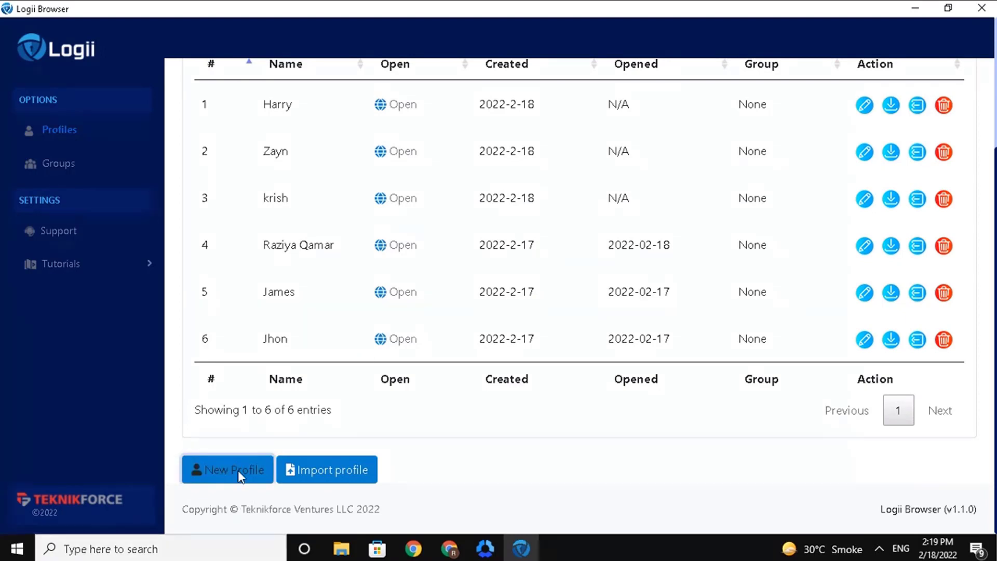
text(Krish)
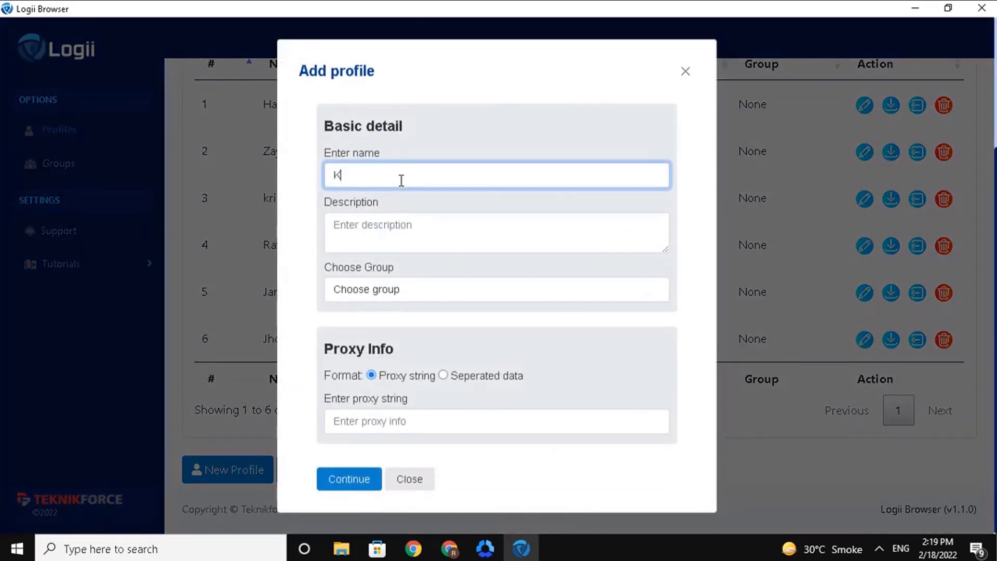
click(376, 292)
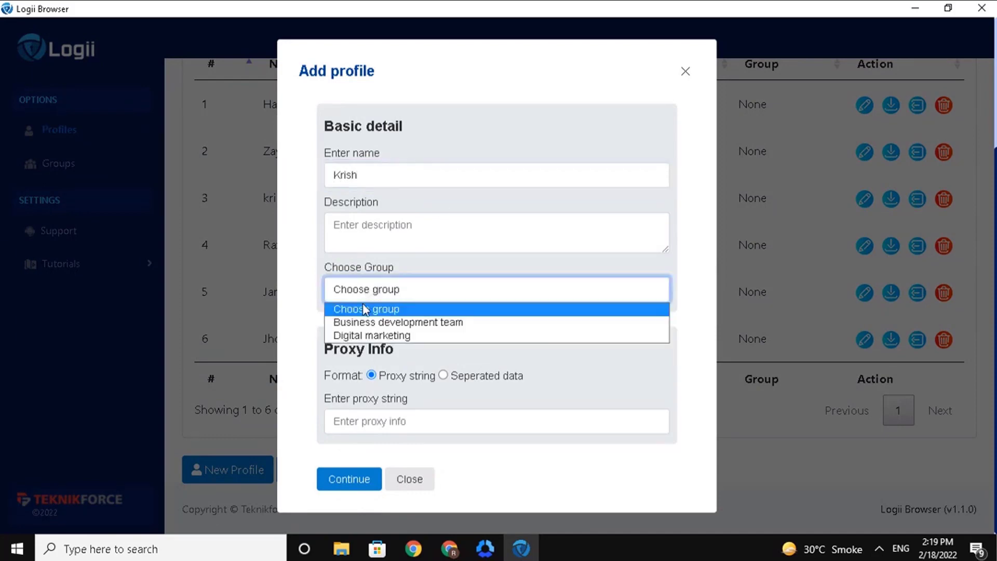
click(365, 336)
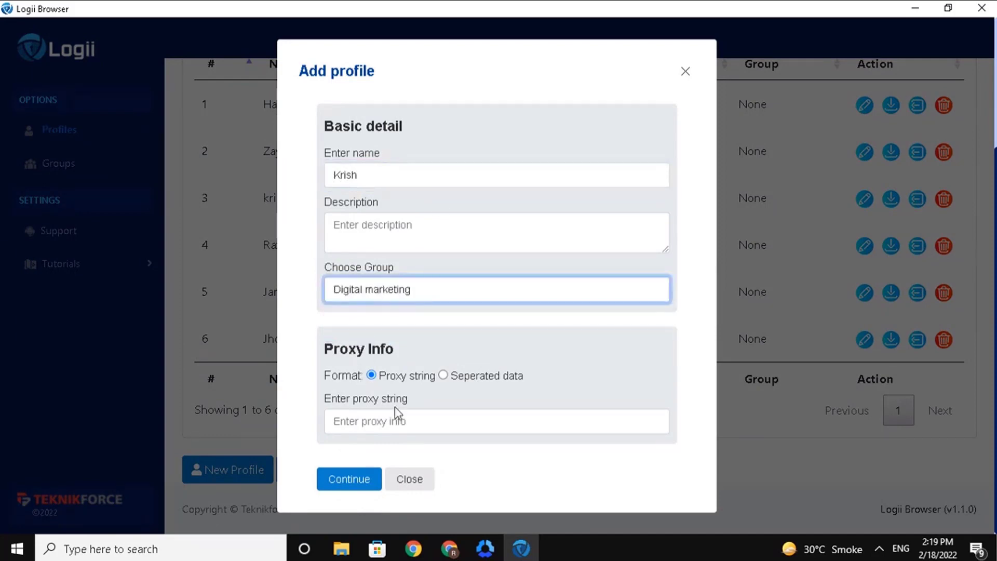
click(347, 487)
scroll(393, 256, up, 2)
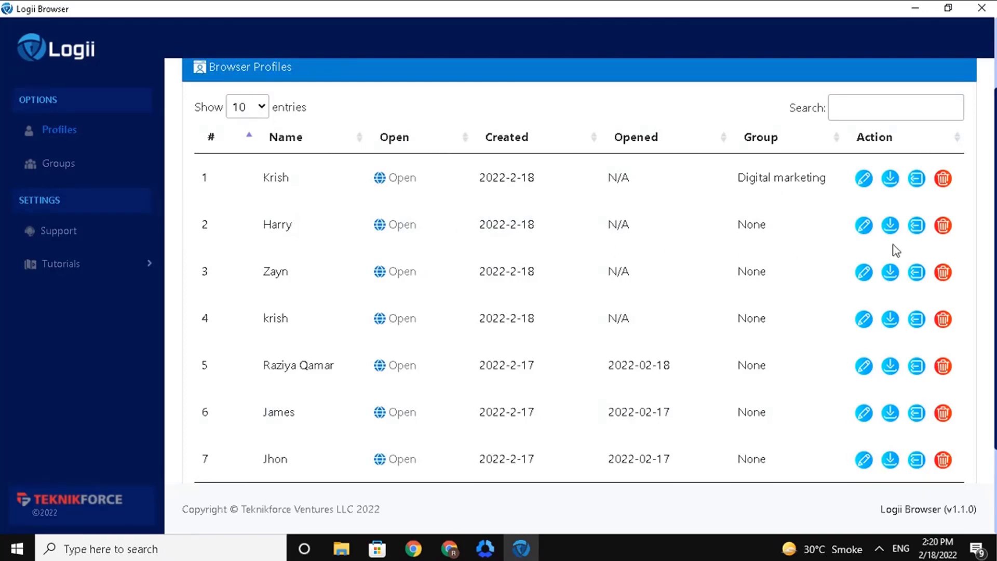
Assign profiles 2 and 3 to the Business development team group
click(865, 229)
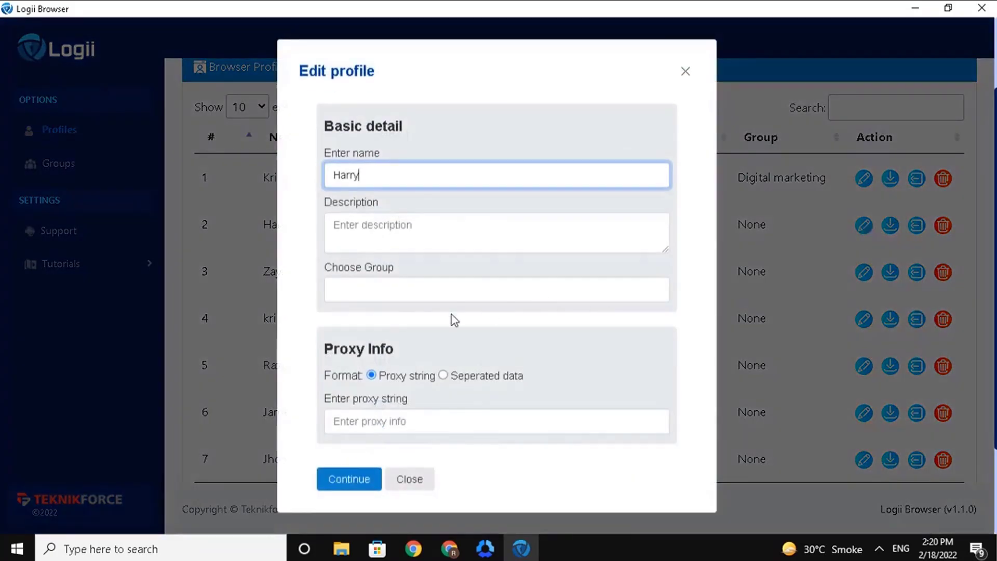
click(373, 286)
click(380, 318)
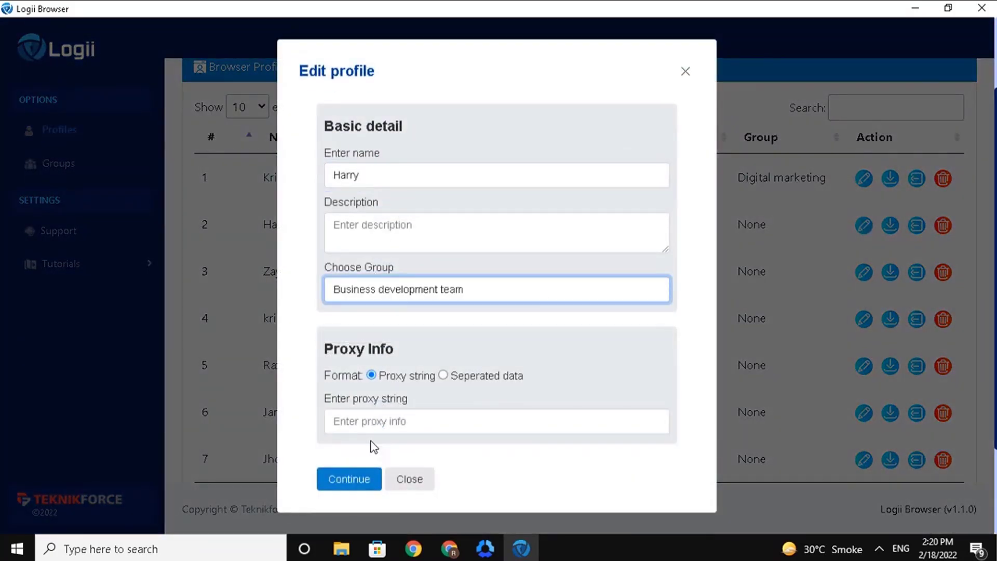
click(358, 480)
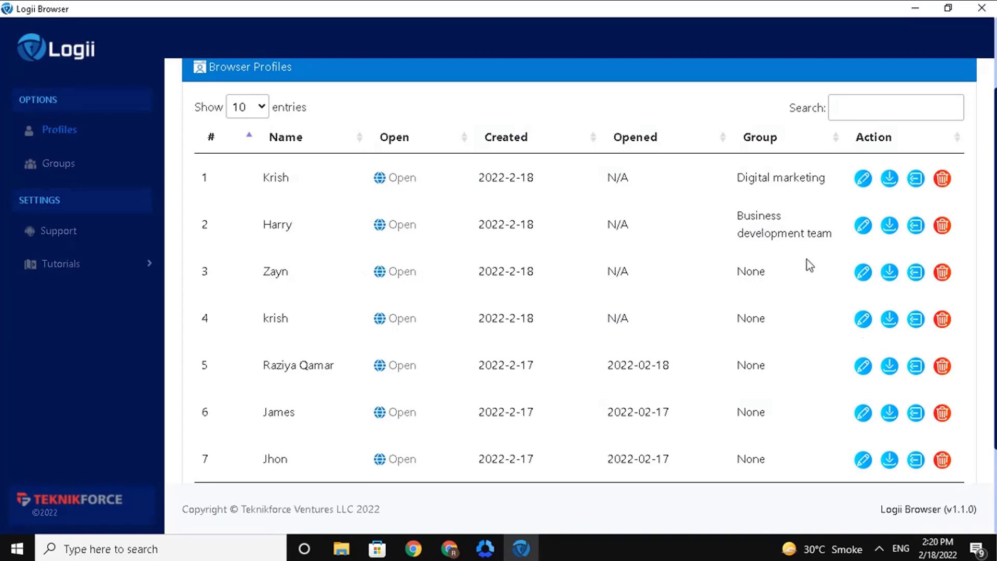
click(862, 272)
click(393, 283)
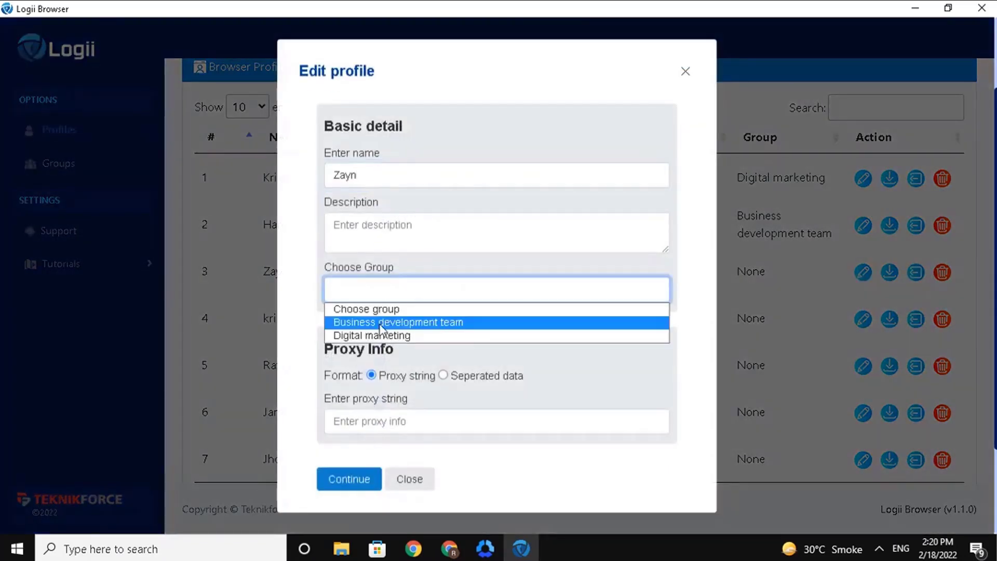
click(398, 320)
click(349, 479)
Assign profiles 4 and 5 to the Digital marketing group
click(862, 319)
click(373, 289)
click(373, 335)
click(349, 478)
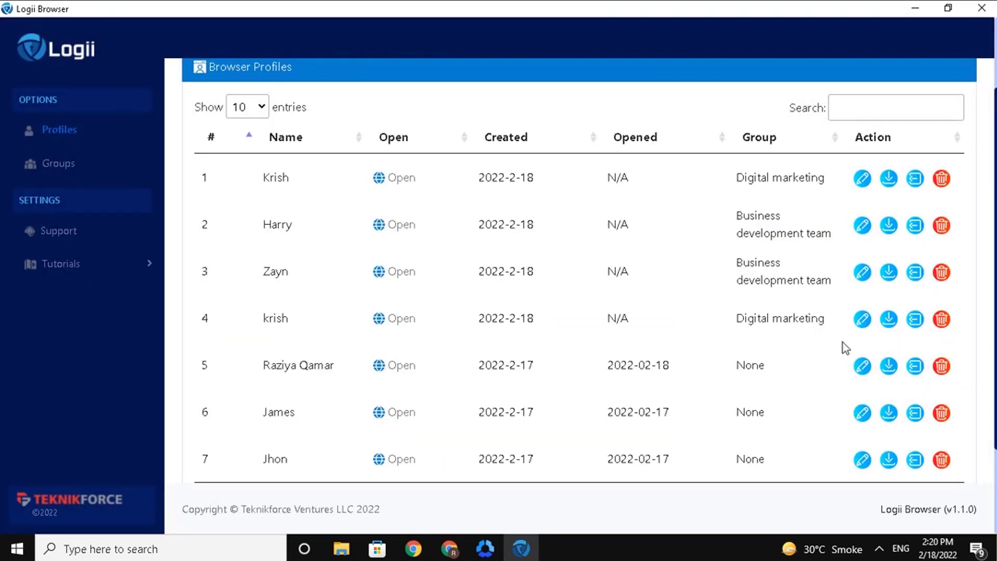
click(862, 366)
click(374, 289)
click(374, 335)
click(369, 477)
Assign profiles 6 and 7 to the Digital marketing group
scroll(831, 311, down, 2)
click(862, 293)
click(374, 290)
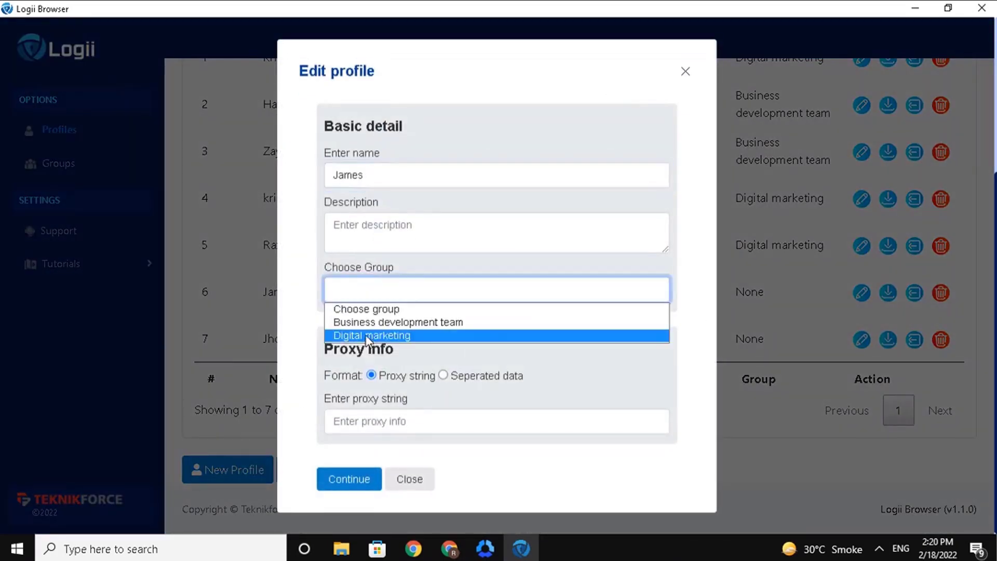
click(374, 336)
click(349, 479)
click(862, 339)
click(374, 289)
click(374, 335)
click(349, 479)
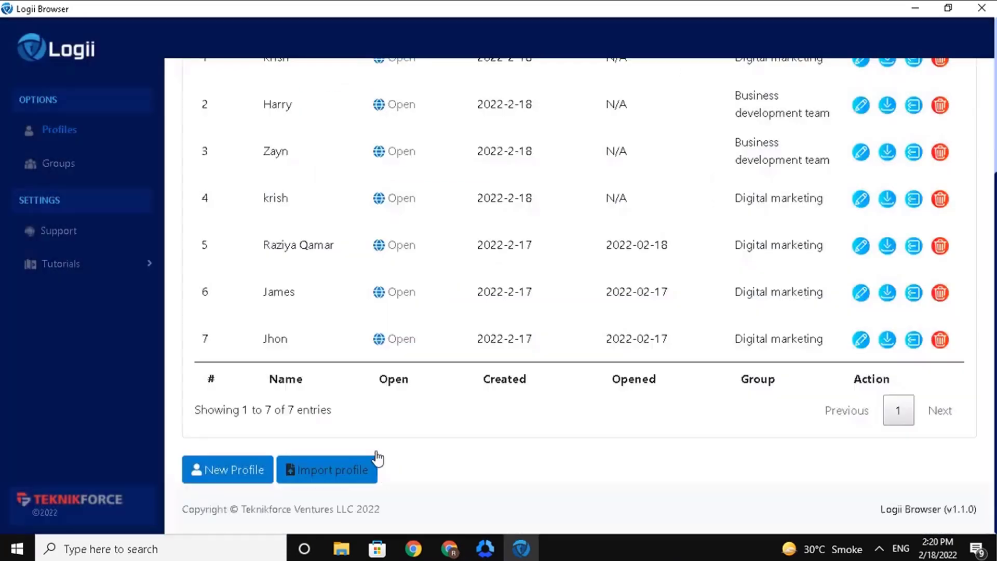
Scroll through the Profiles list to confirm every profile now has a group
scroll(388, 337, up, 3)
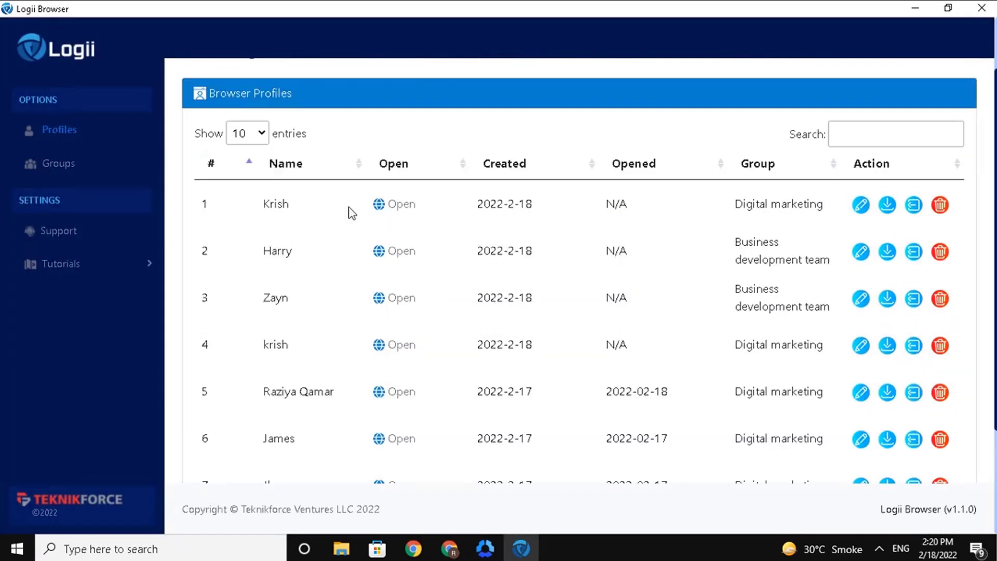
scroll(353, 218, down, 2)
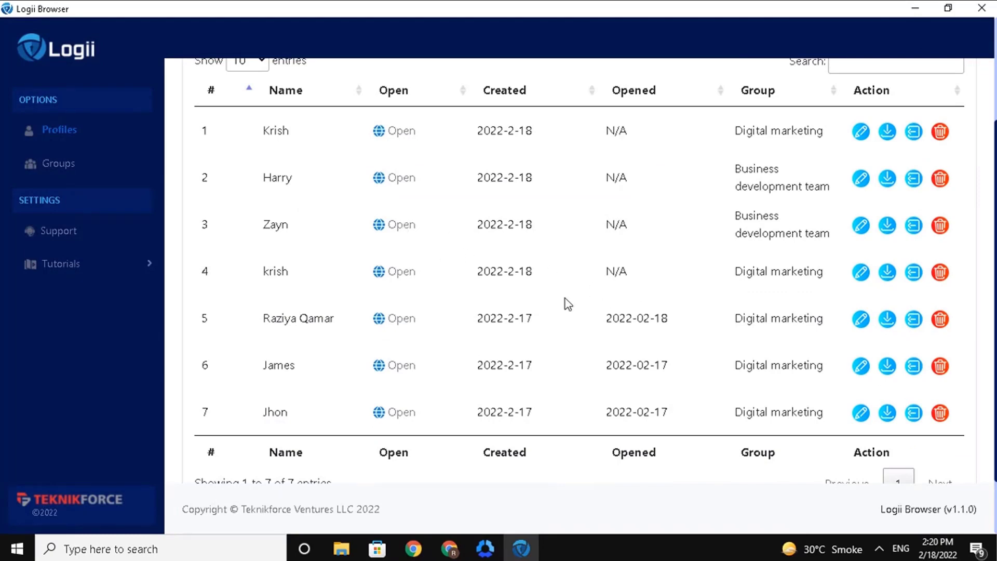
scroll(705, 273, down, 2)
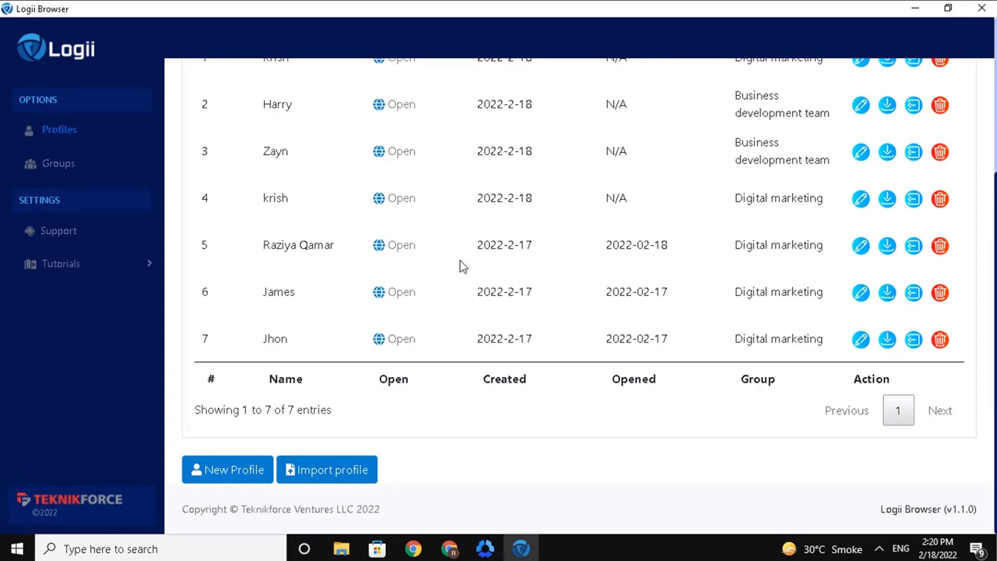
mouse_move(463, 266)
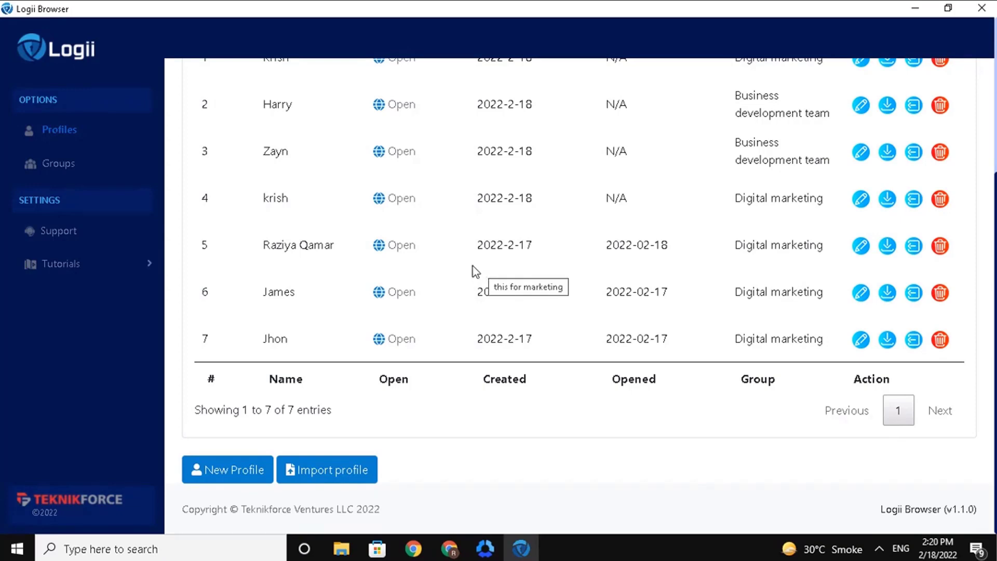
scroll(239, 125, up, 3)
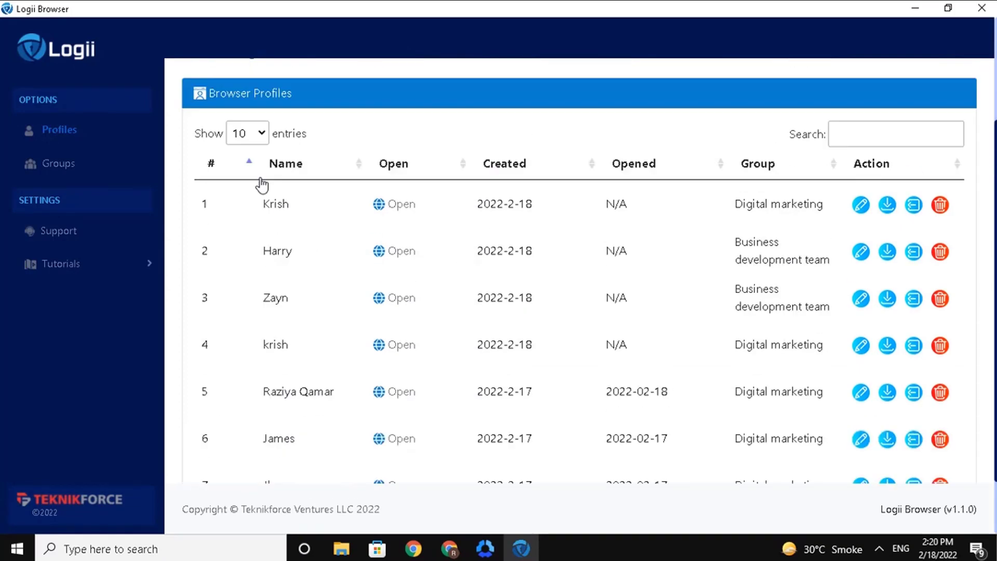
View the 2 profiles belonging to the Business development team group
click(52, 166)
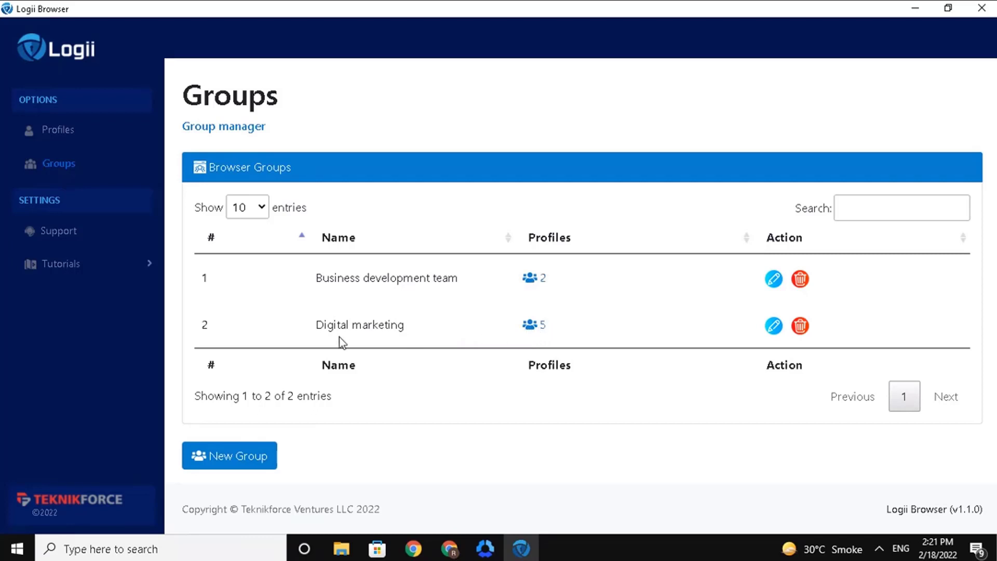
click(535, 283)
scroll(574, 335, down, 1)
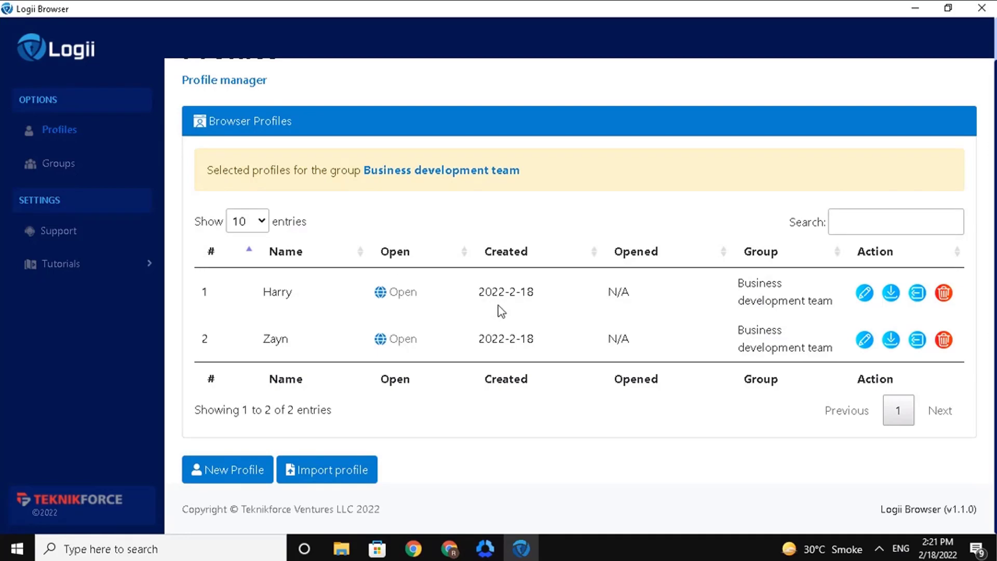
key(alt+Left)
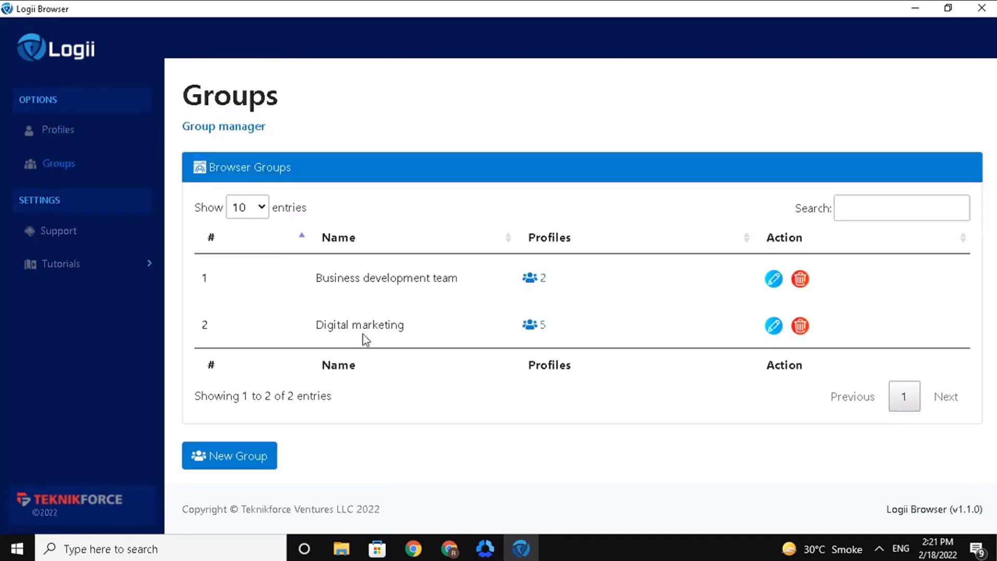
View the 5 Digital marketing profiles, then return to the Groups list
click(533, 327)
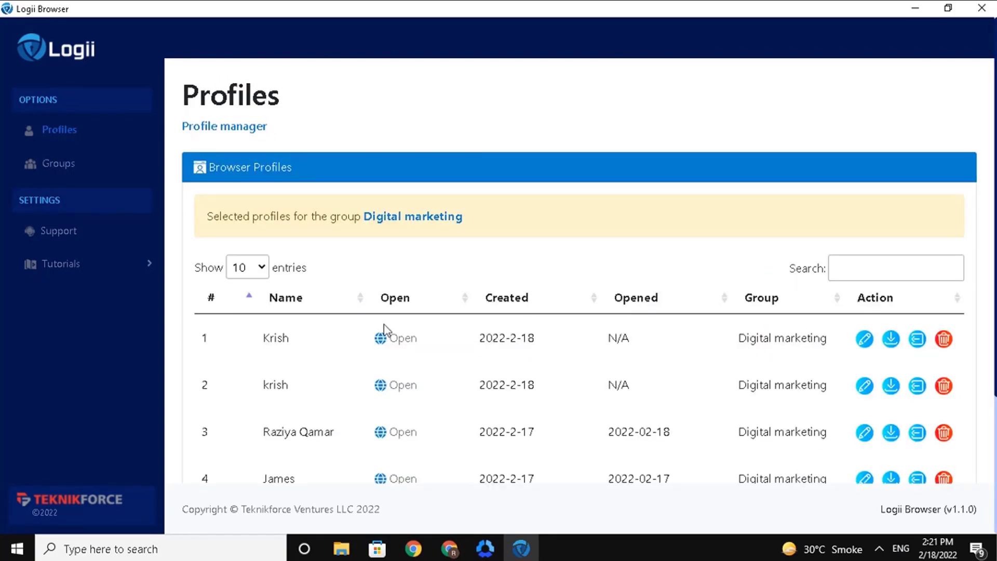
scroll(385, 329, down, 3)
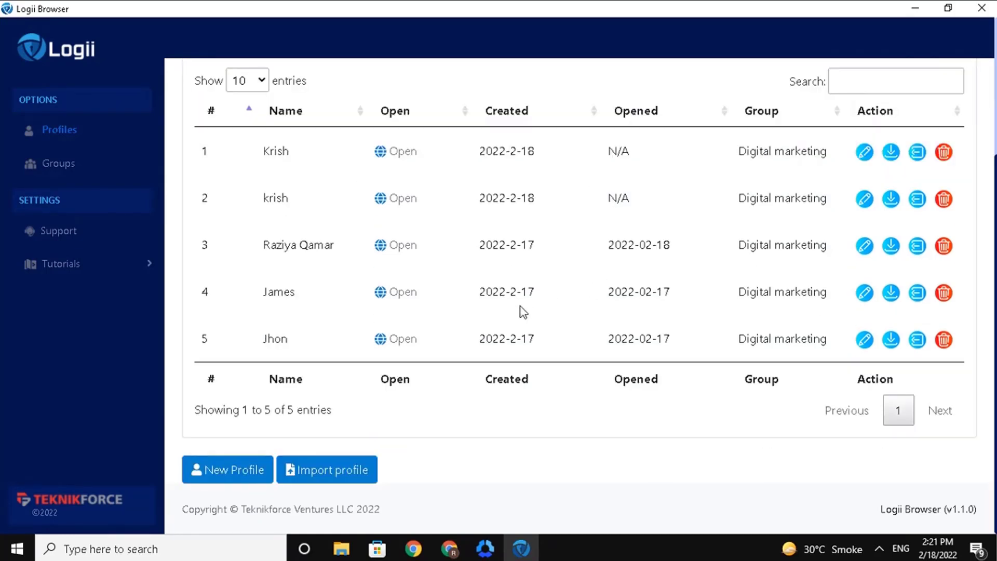
scroll(523, 311, up, 3)
scroll(571, 301, down, 3)
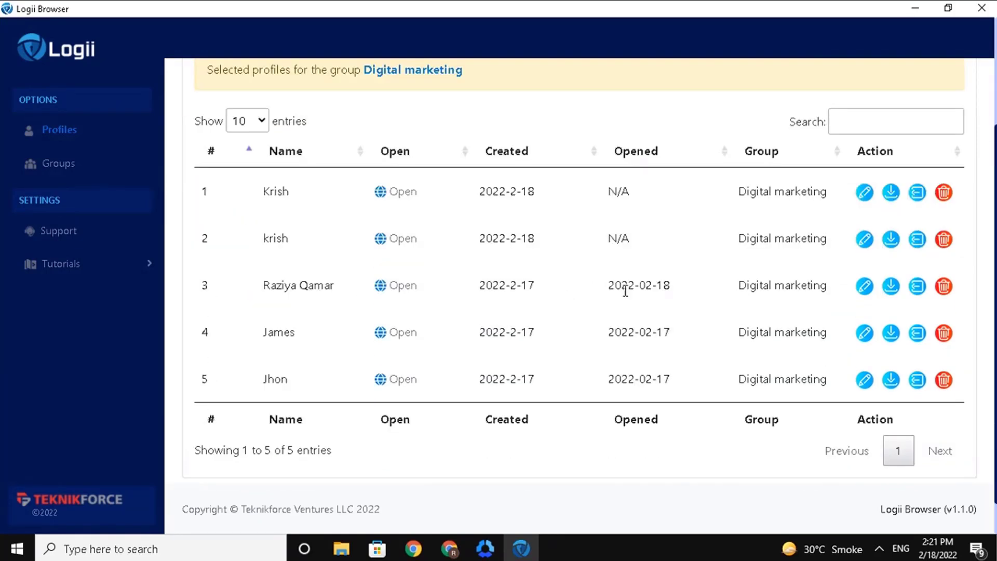
click(55, 172)
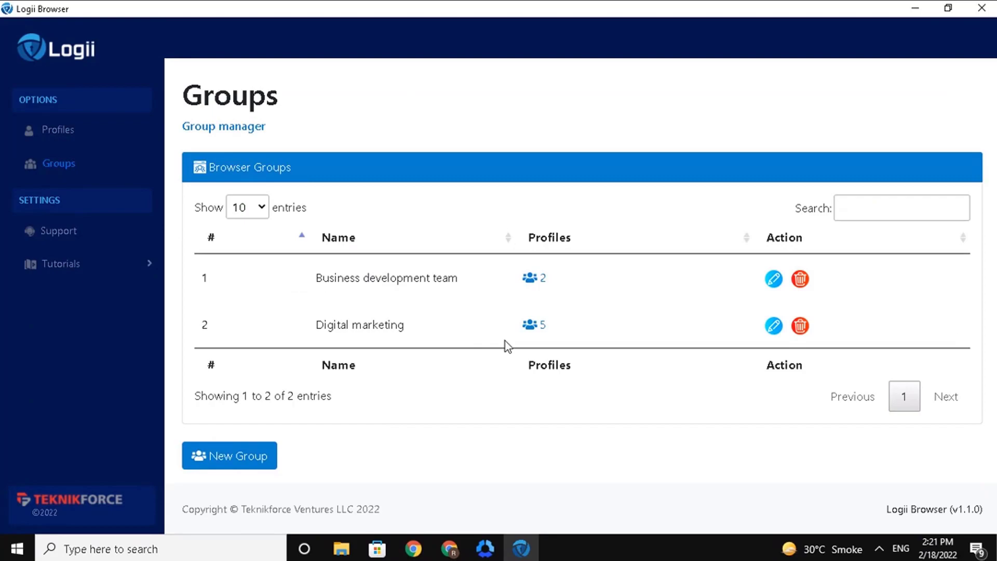